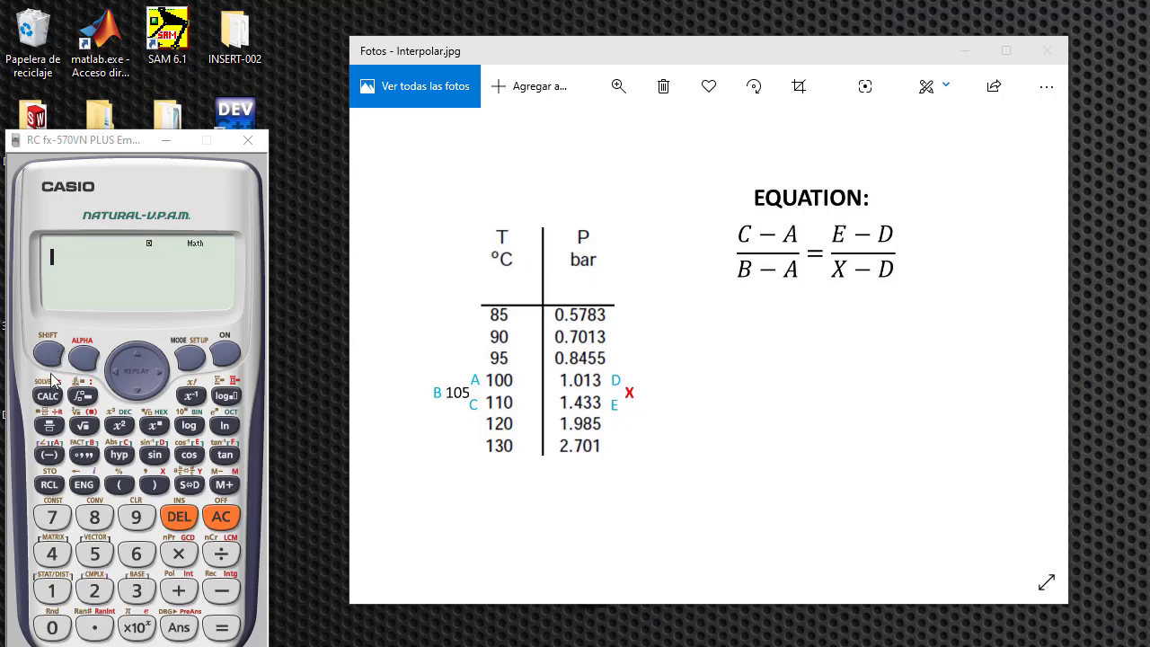
- Start a fraction for the equation's left side and enter C−A as its numerator
left_click(50, 426)
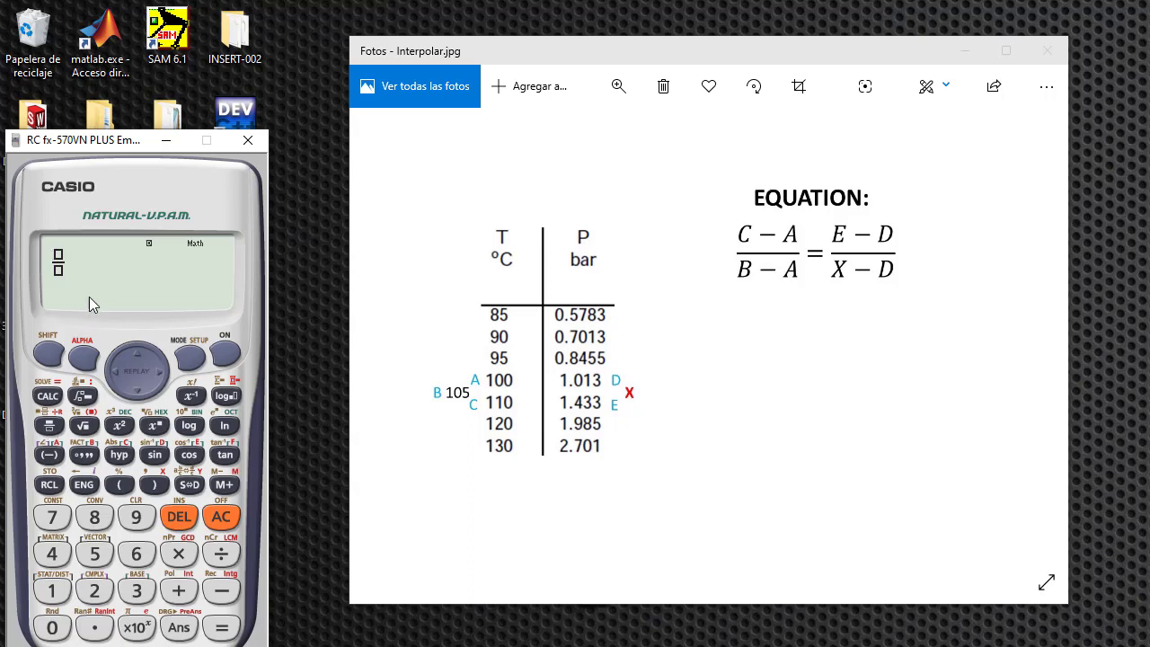
left_click(81, 358)
left_click(119, 454)
left_click(225, 589)
left_click(82, 358)
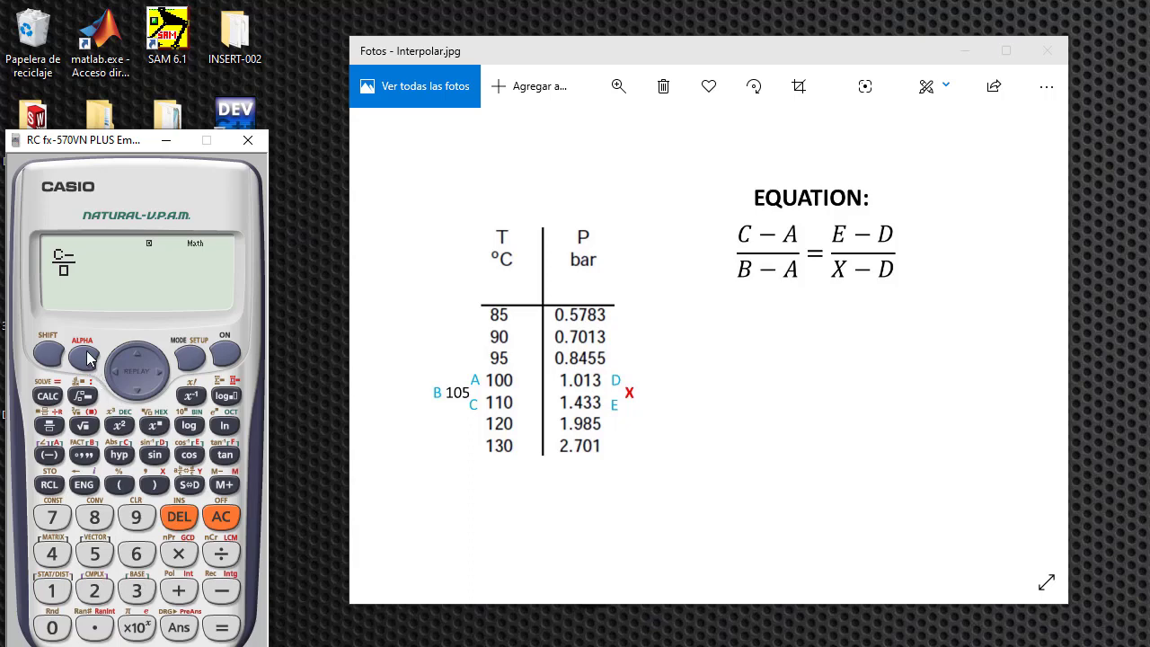
left_click(50, 453)
- Enter B−A as the denominator of the left-hand fraction
left_click(88, 355)
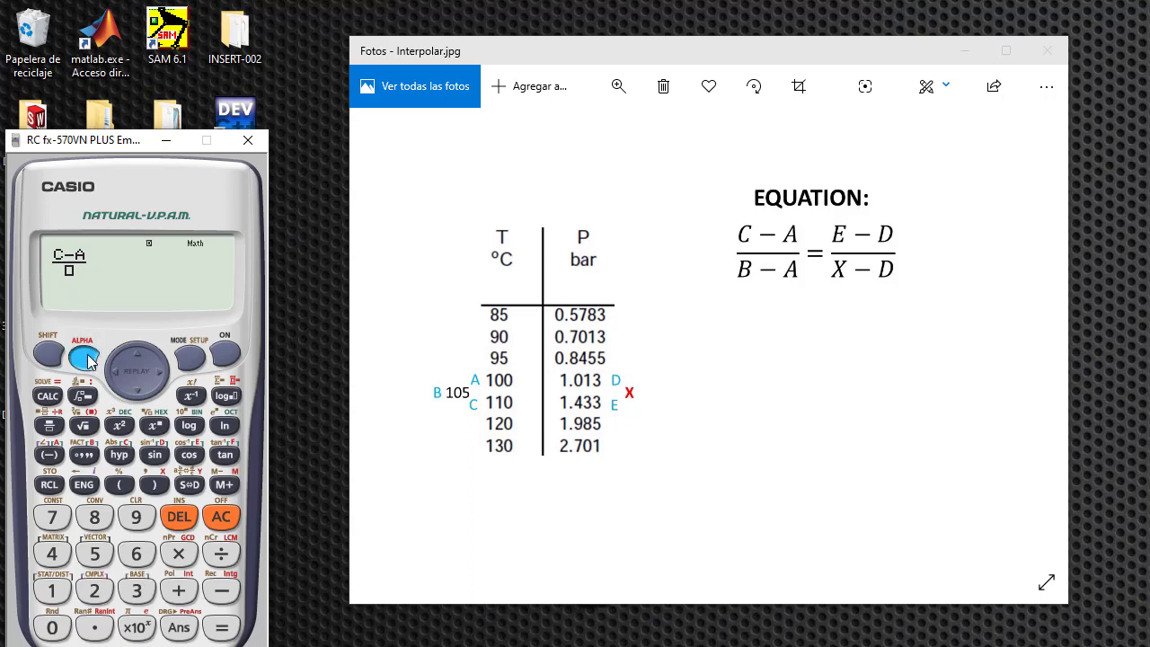
left_click(86, 454)
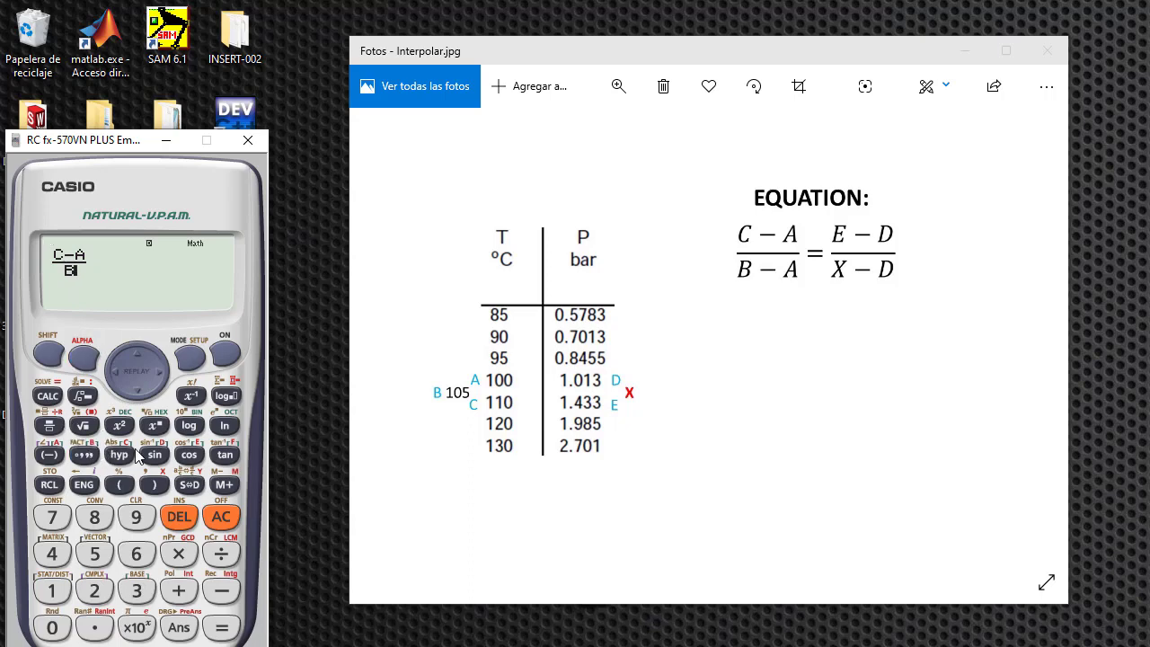
left_click(221, 591)
left_click(83, 357)
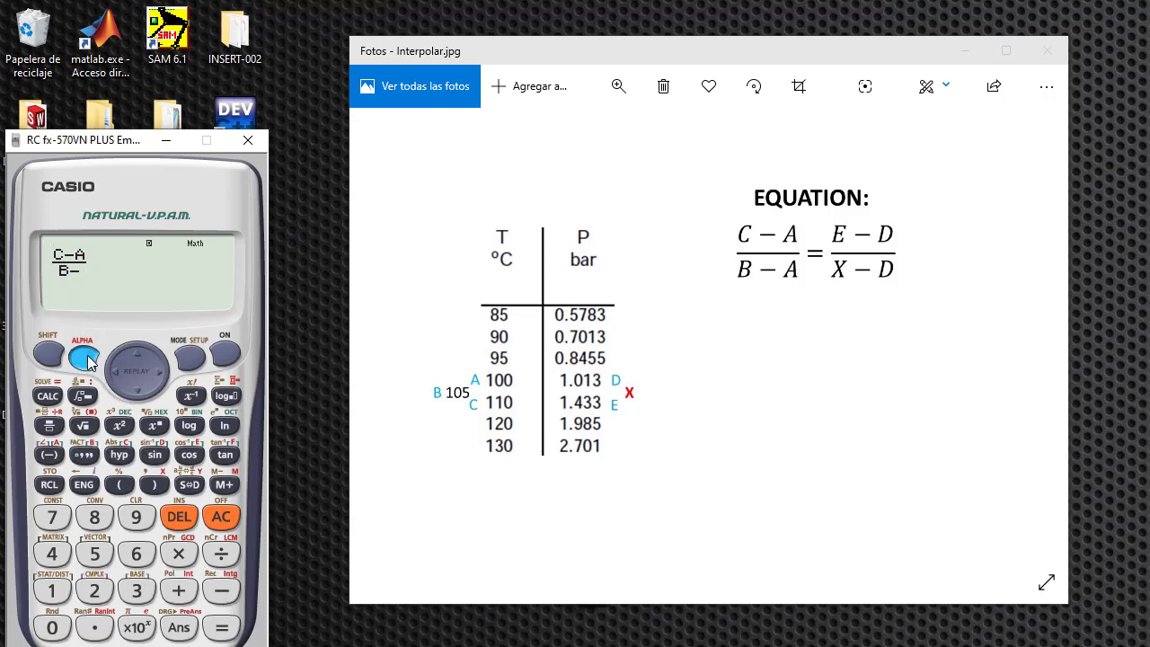
left_click(51, 454)
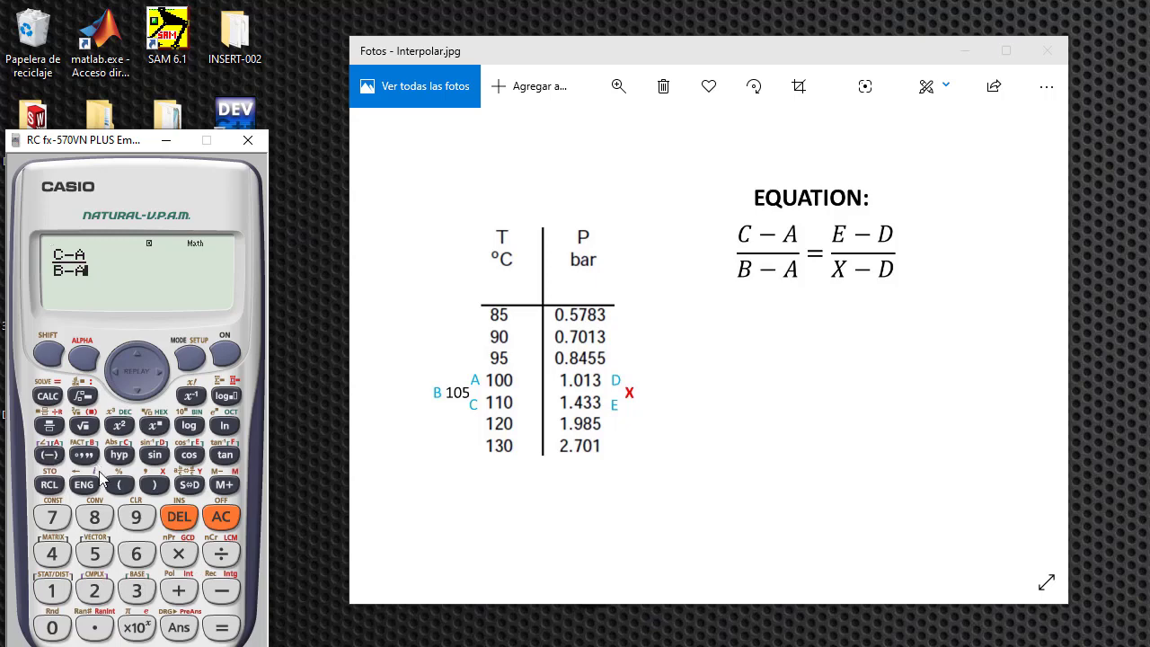
- Add an equation equals sign after the fraction and start a second fraction with E−D as its numerator
left_click(161, 373)
left_click(77, 359)
left_click(83, 396)
left_click(189, 457)
left_click(221, 591)
left_click(83, 358)
left_click(154, 456)
- Enter X−D as the denominator of the right-hand fraction to complete the interpolation equation
left_click(136, 388)
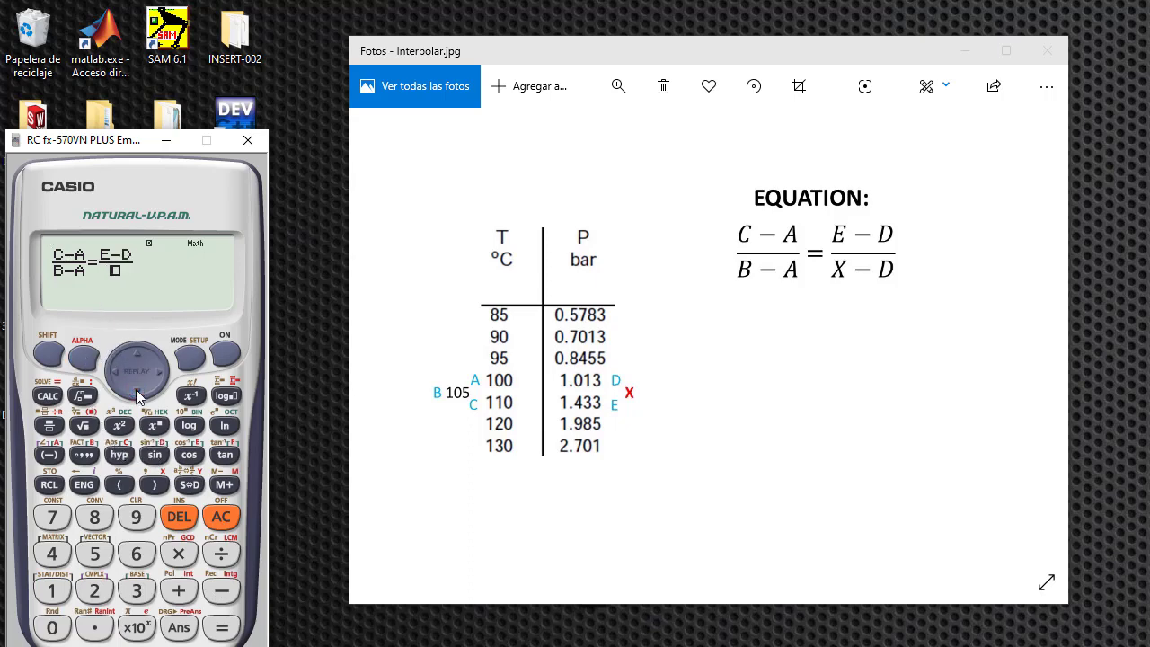
left_click(88, 354)
left_click(222, 593)
left_click(88, 357)
left_click(153, 457)
- Start solving the equation with the SOLVE function and set variable C to 110
left_click(47, 397)
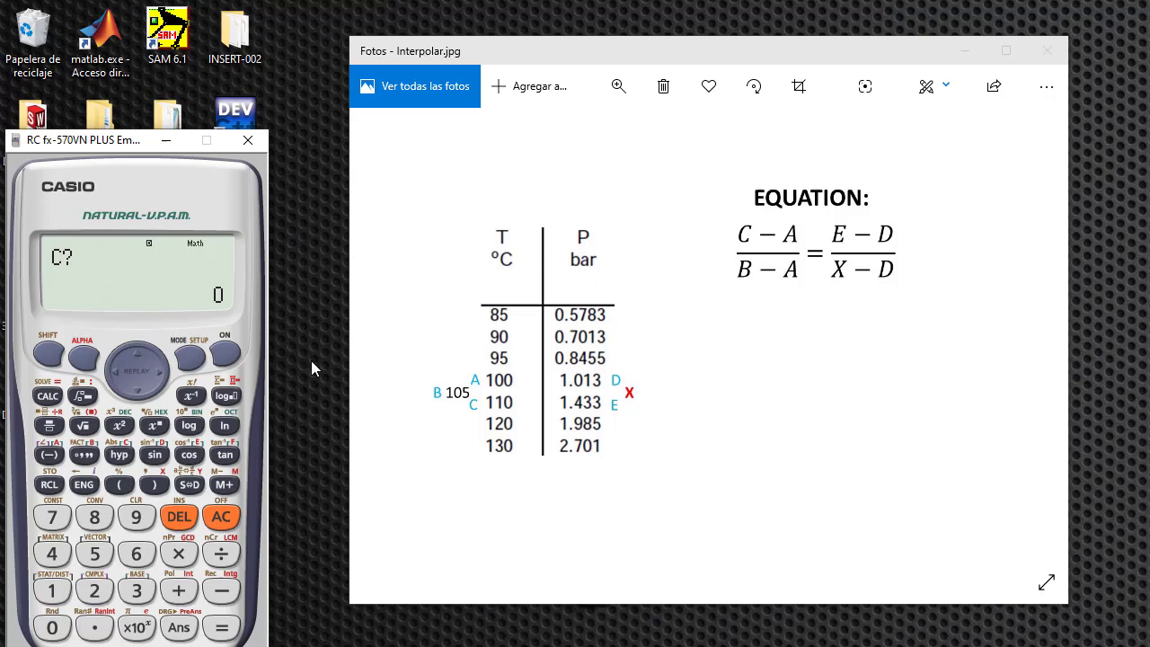
left_click(52, 595)
left_click(52, 596)
left_click(52, 627)
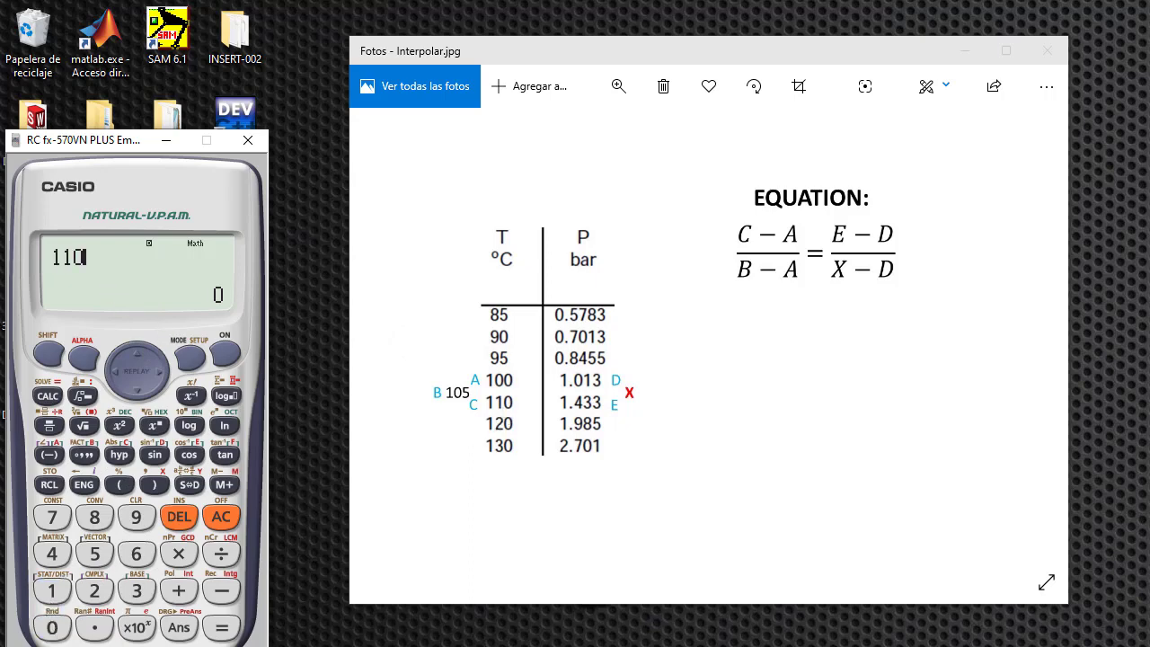
left_click(222, 631)
- Set variable A to 100 and variable B to 105 for the solver
left_click(51, 595)
left_click(61, 629)
left_click(63, 629)
left_click(225, 629)
left_click(54, 593)
left_click(54, 629)
left_click(100, 556)
left_click(218, 634)
- Set variable E to 1.433, the table pressure at 110 °C
left_click(52, 590)
left_click(94, 629)
left_click(51, 554)
left_click(136, 595)
left_click(222, 629)
- Set variable D to 1.013, the table pressure at 100 °C, and solve the equation for X
left_click(51, 593)
left_click(90, 631)
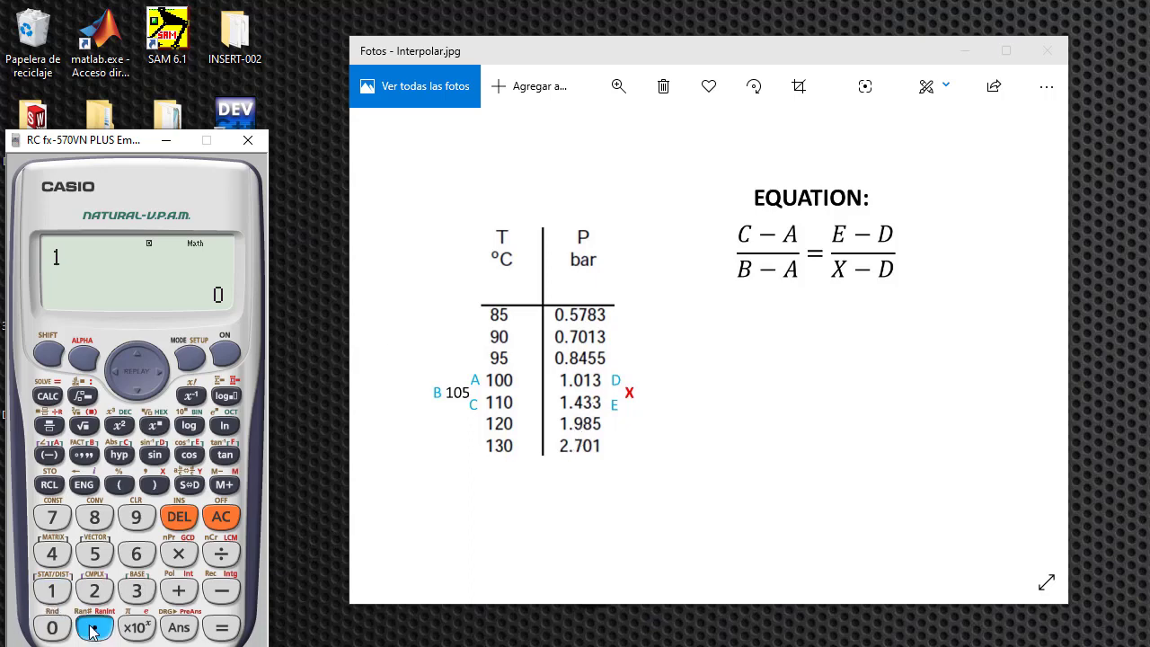
left_click(52, 628)
left_click(52, 591)
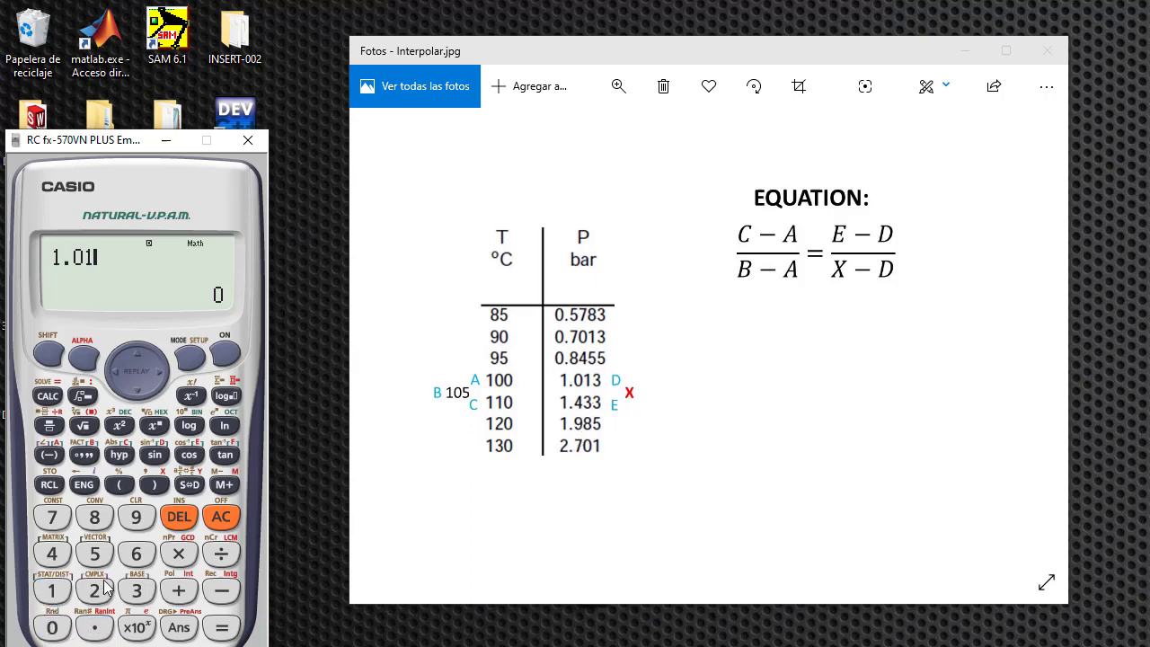
left_click(134, 591)
left_click(221, 628)
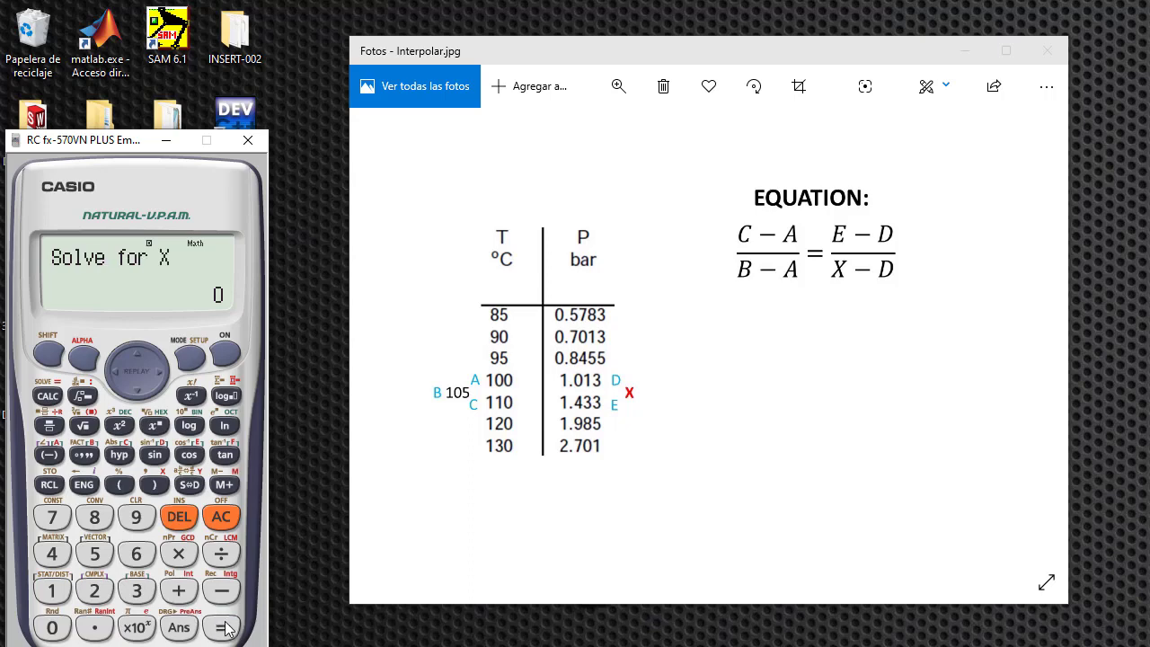
left_click(225, 629)
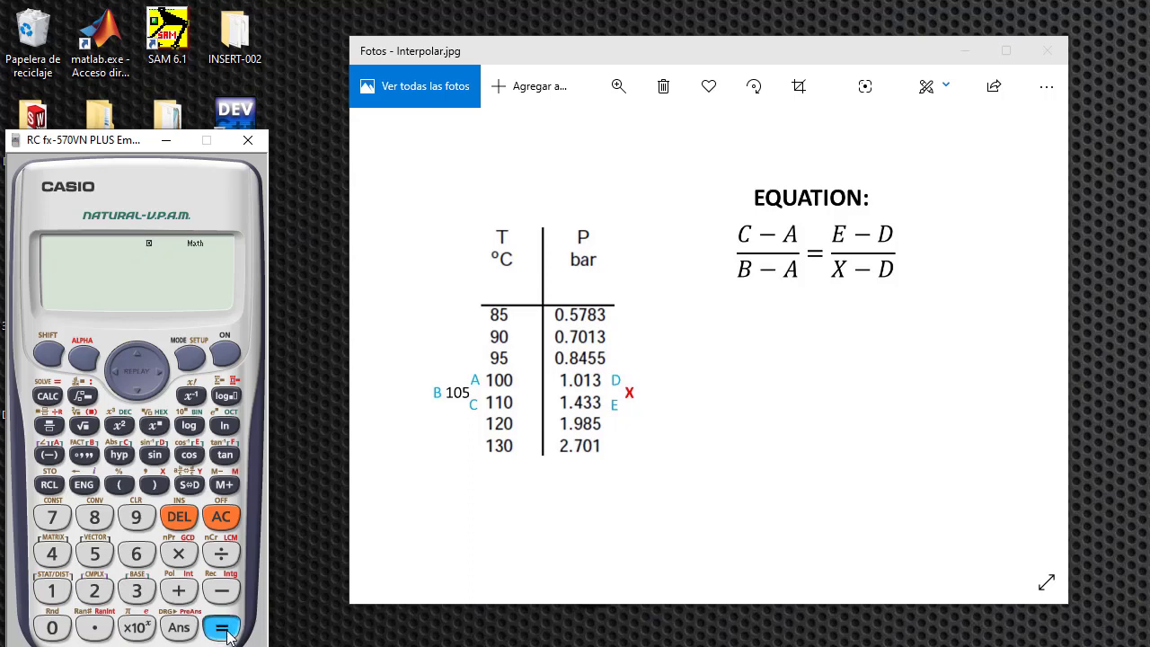